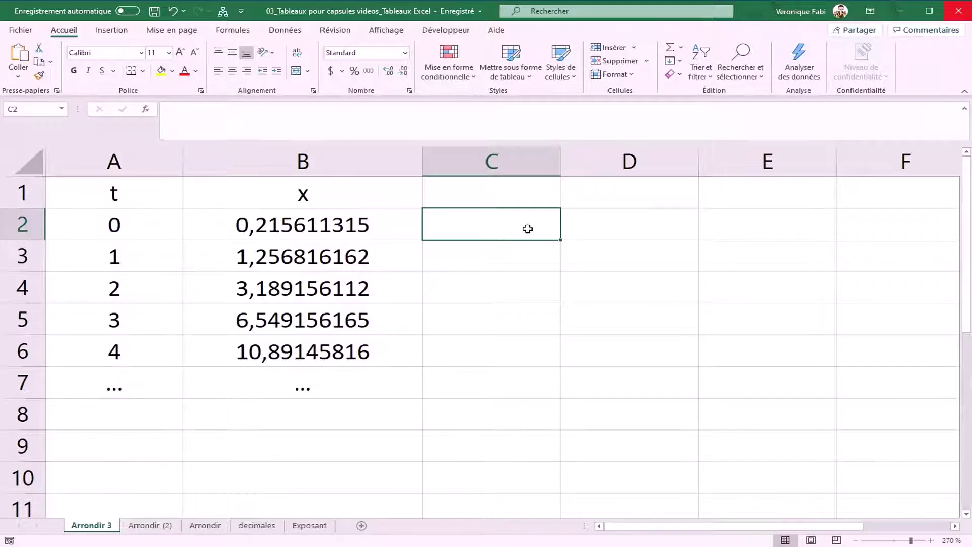
{"action": "left_click", "coordinate": [371, 223]}
{"action": "left_click_drag", "start_coordinate": [370, 267], "coordinate": [357, 355]}
{"action": "left_click", "coordinate": [345, 225]}
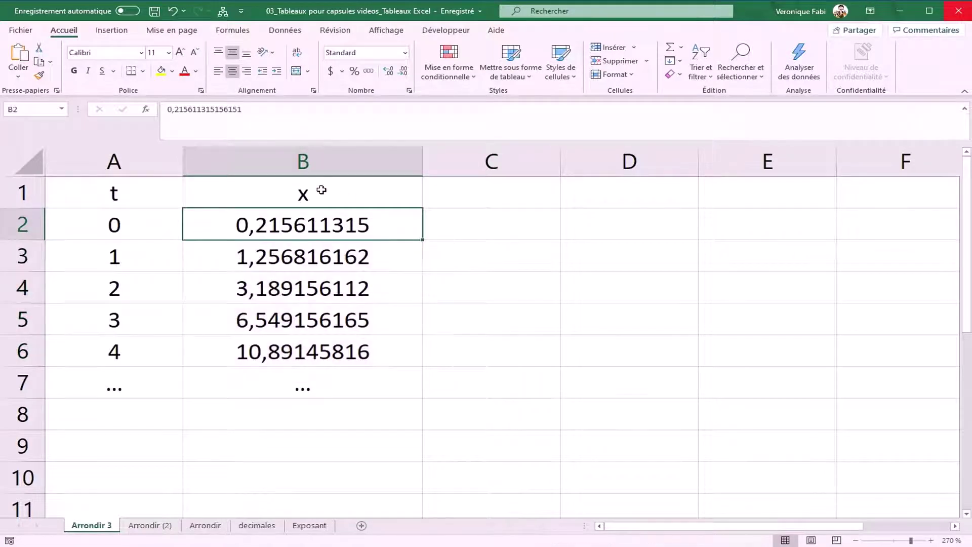
{"action": "left_click", "coordinate": [321, 192]}
{"action": "left_click_drag", "start_coordinate": [488, 229], "coordinate": [486, 390]}
- Enter the formula =ARRONDI(B2;1) in cell C2 to round the first x value to one decimal
{"action": "left_click", "coordinate": [490, 219]}
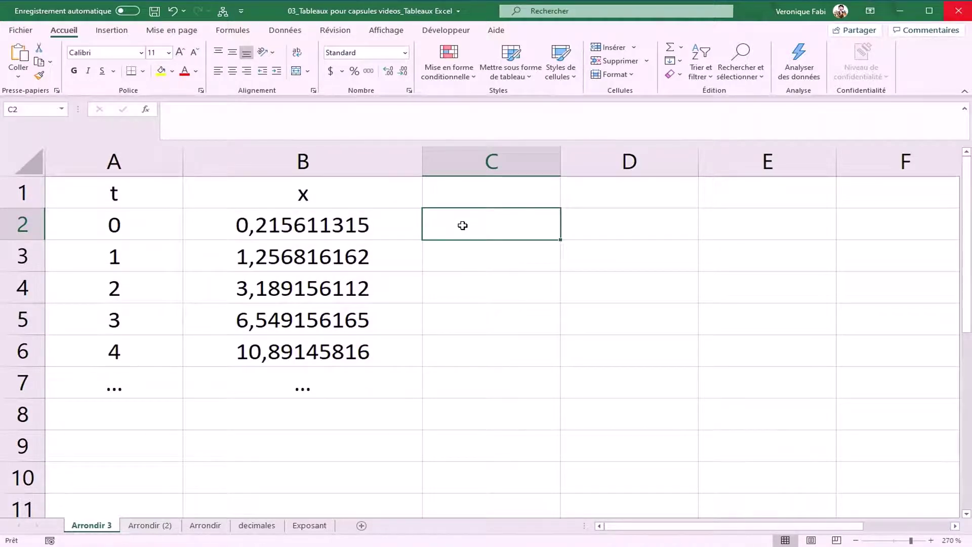
{"action": "type", "text": "="}
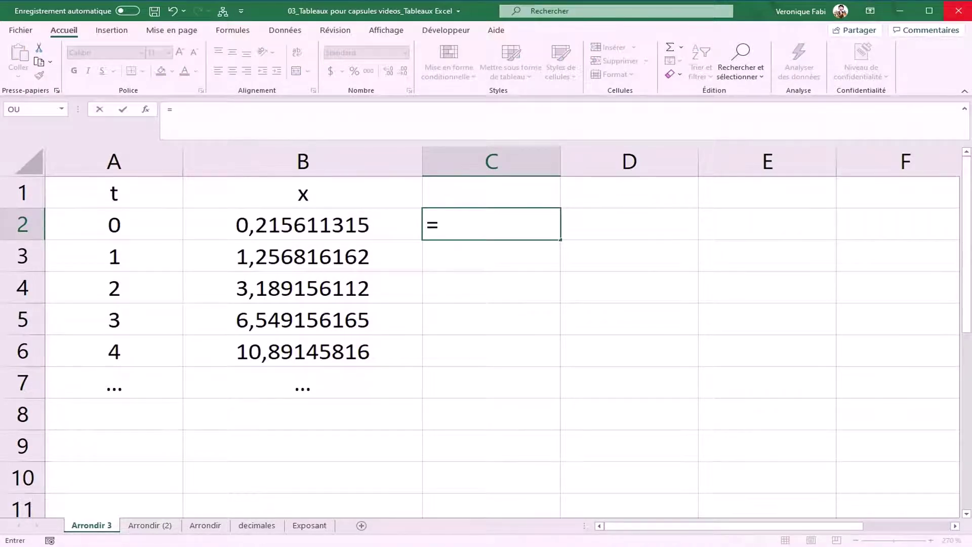
{"action": "type", "text": "arron"}
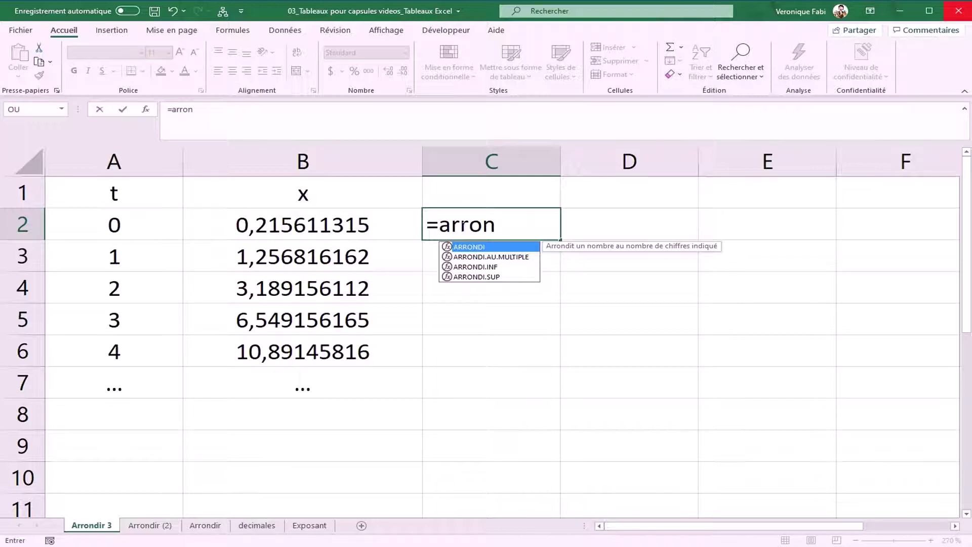
{"action": "type", "text": "di("}
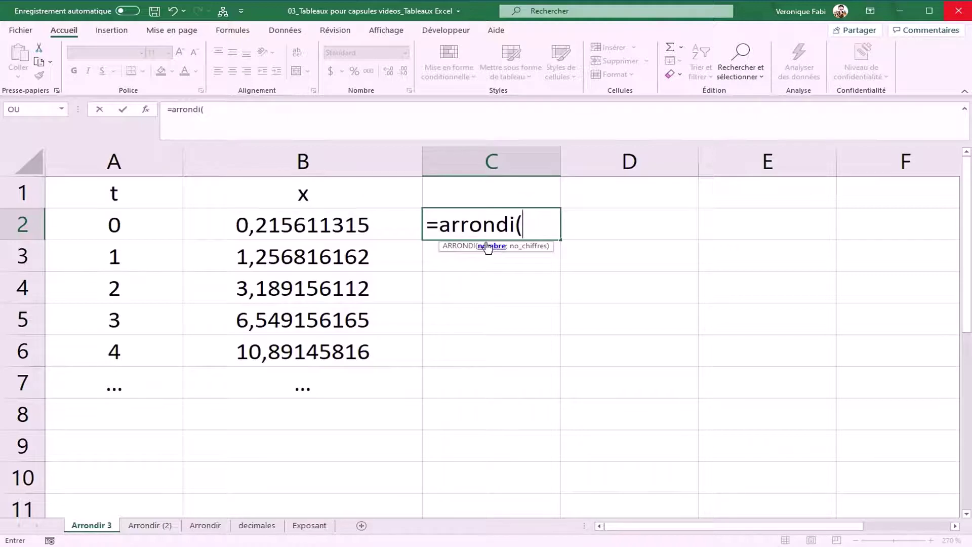
{"action": "left_click", "coordinate": [299, 226]}
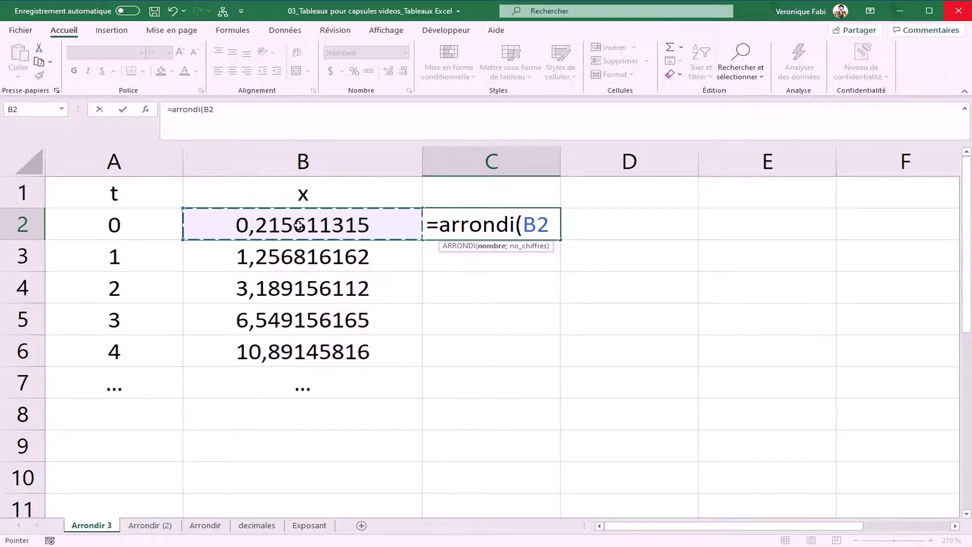
{"action": "type", "text": ";"}
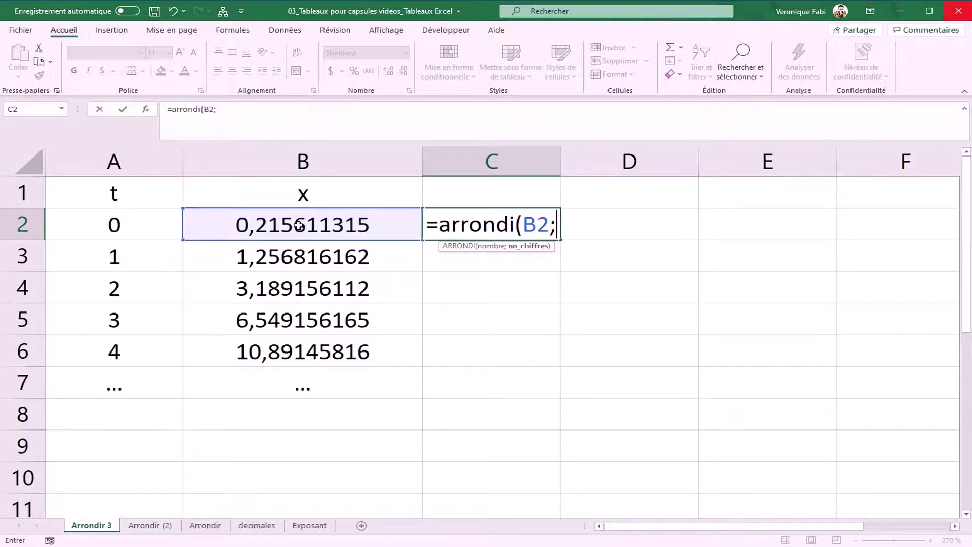
{"action": "type", "text": "1)"}
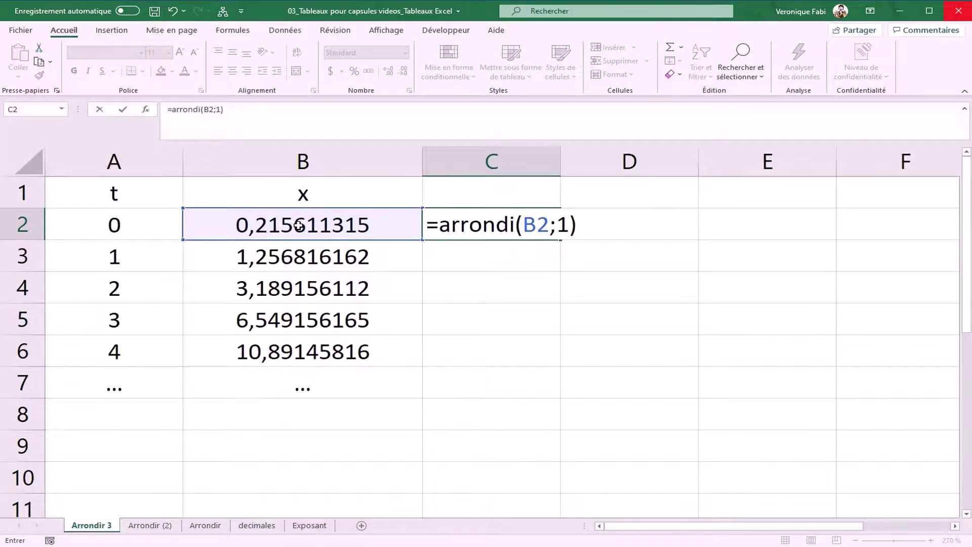
{"action": "key", "text": "Return"}
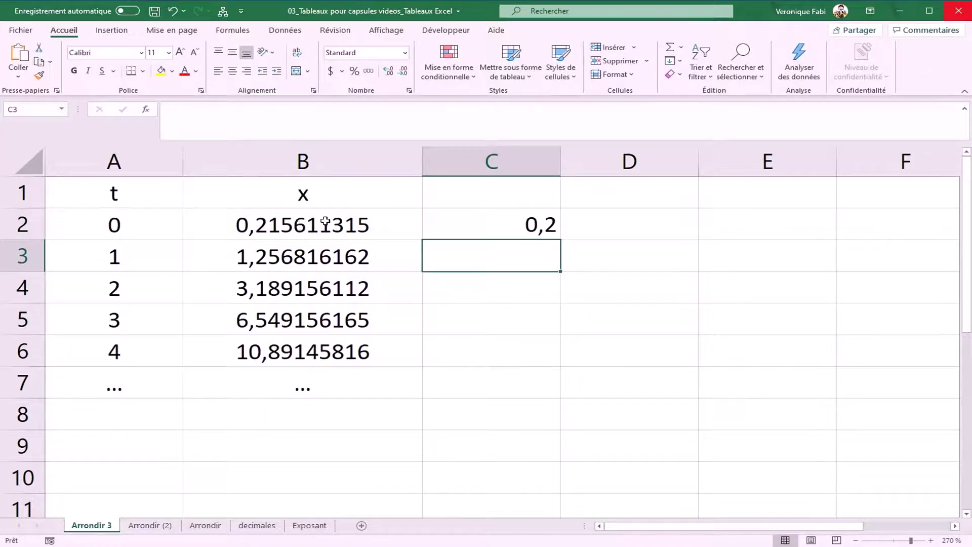
- Extend the rounded result in C2 to six displayed decimals and reduce it back to one
{"action": "left_click", "coordinate": [494, 225]}
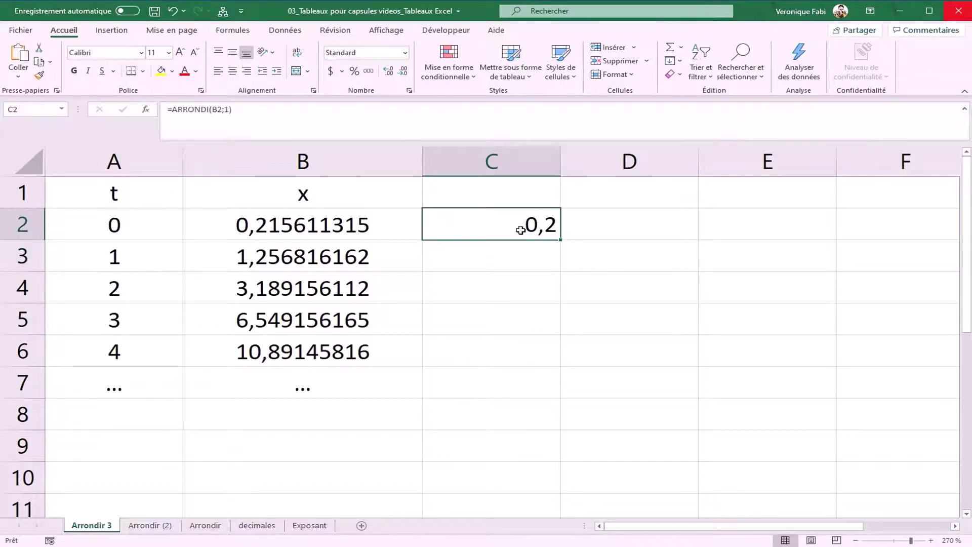
{"action": "left_click", "coordinate": [388, 73]}
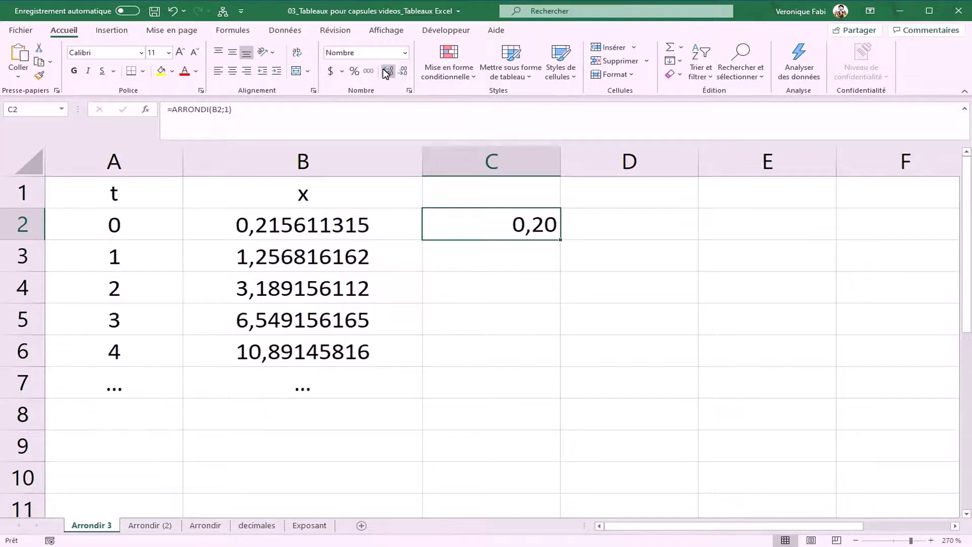
{"action": "left_click", "coordinate": [387, 73]}
{"action": "left_click", "coordinate": [386, 73]}
{"action": "left_click", "coordinate": [386, 73]}
{"action": "left_click", "coordinate": [386, 73]}
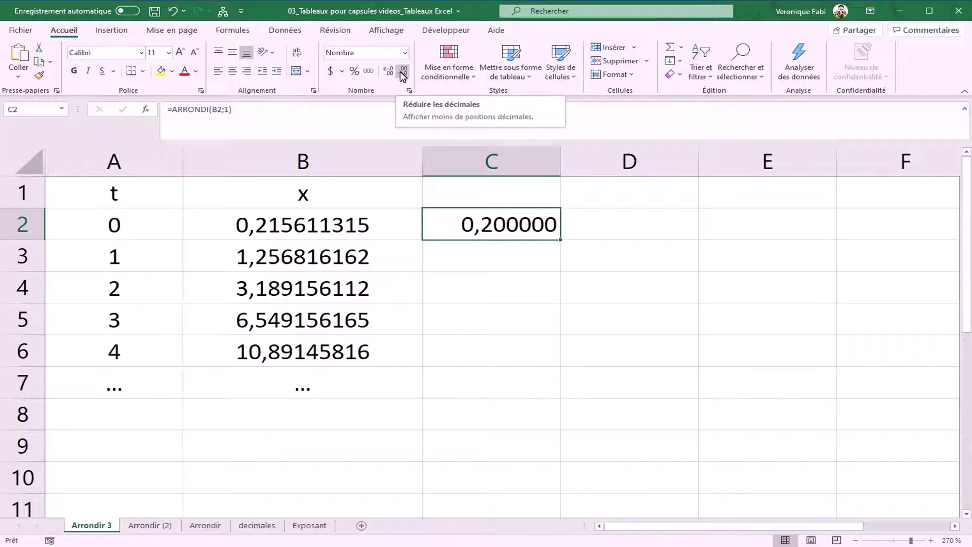
{"action": "left_click", "coordinate": [402, 72]}
{"action": "left_click", "coordinate": [402, 72]}
{"action": "left_click", "coordinate": [401, 72]}
{"action": "left_click", "coordinate": [401, 71]}
{"action": "left_click", "coordinate": [401, 72]}
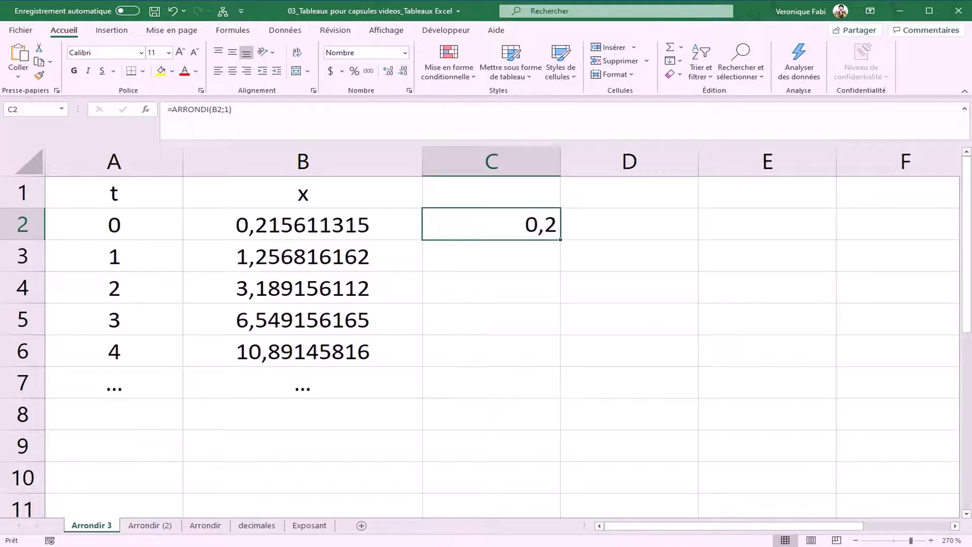
{"action": "left_click", "coordinate": [541, 256]}
{"action": "left_click", "coordinate": [538, 230]}
{"action": "left_click", "coordinate": [489, 263]}
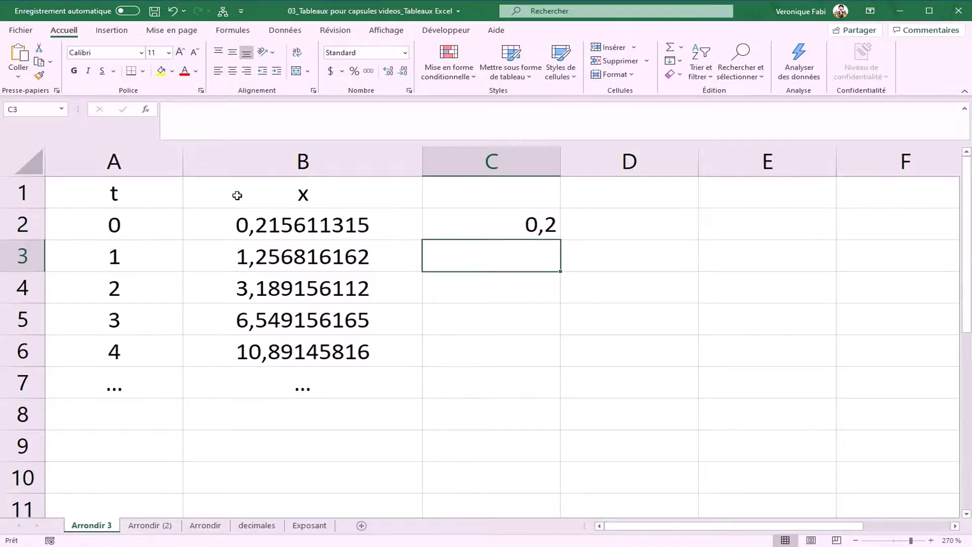
{"action": "type", "text": "="}
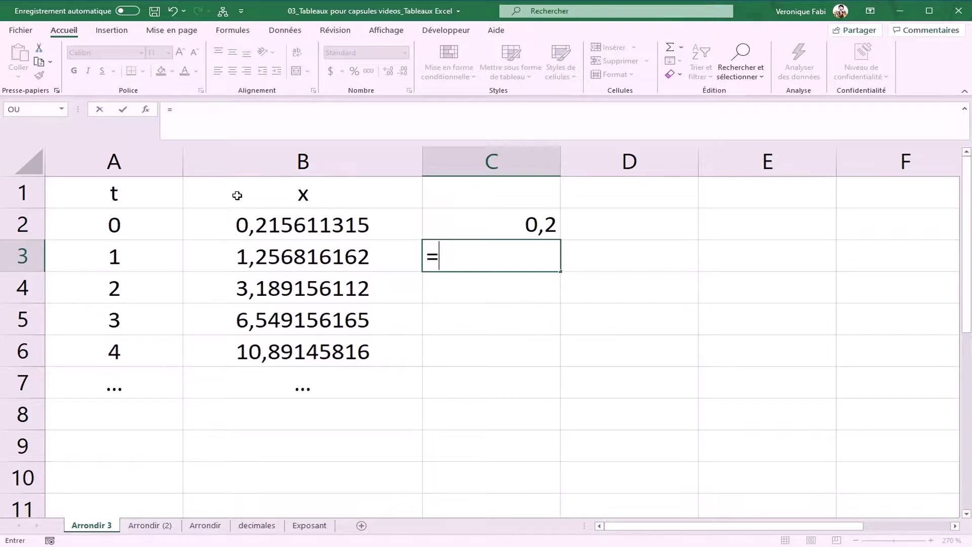
{"action": "type", "text": "arron"}
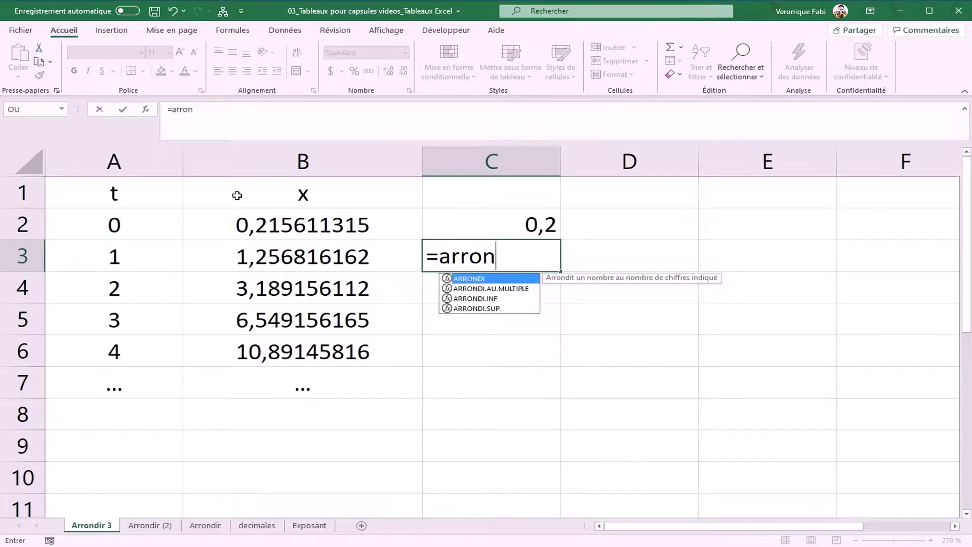
{"action": "type", "text": "di("}
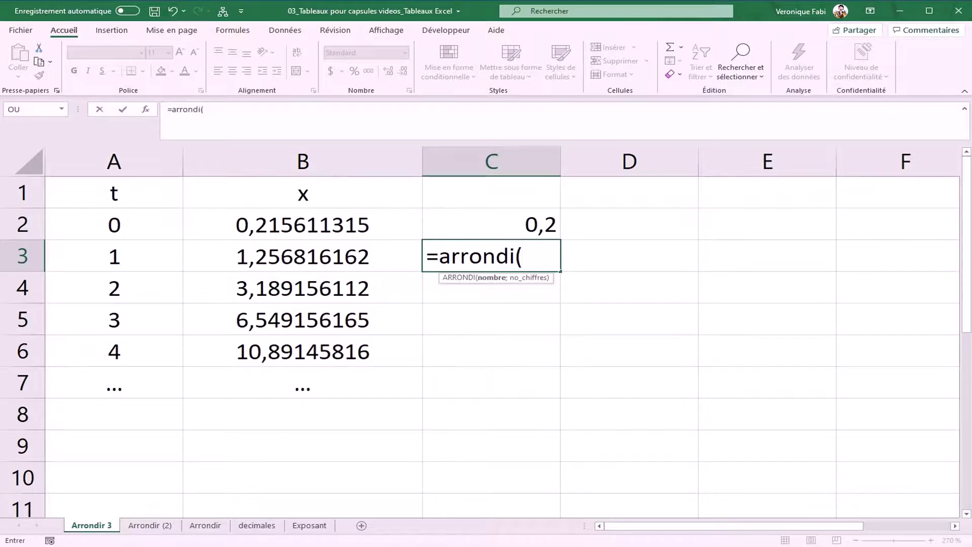
{"action": "left_click_drag", "start_coordinate": [524, 258], "coordinate": [427, 257]}
{"action": "key", "text": "BackSpace"}
{"action": "key", "text": "Return"}
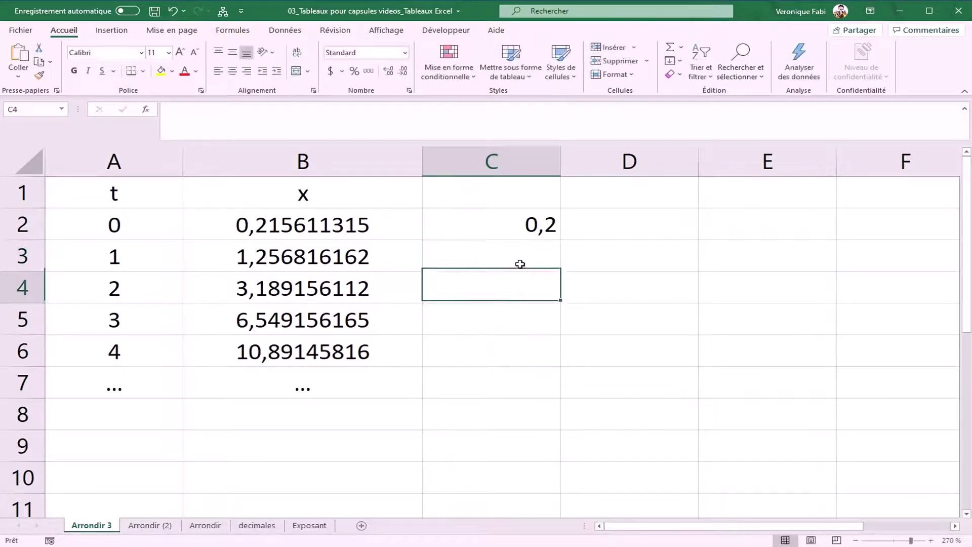
{"action": "left_click", "coordinate": [512, 255]}
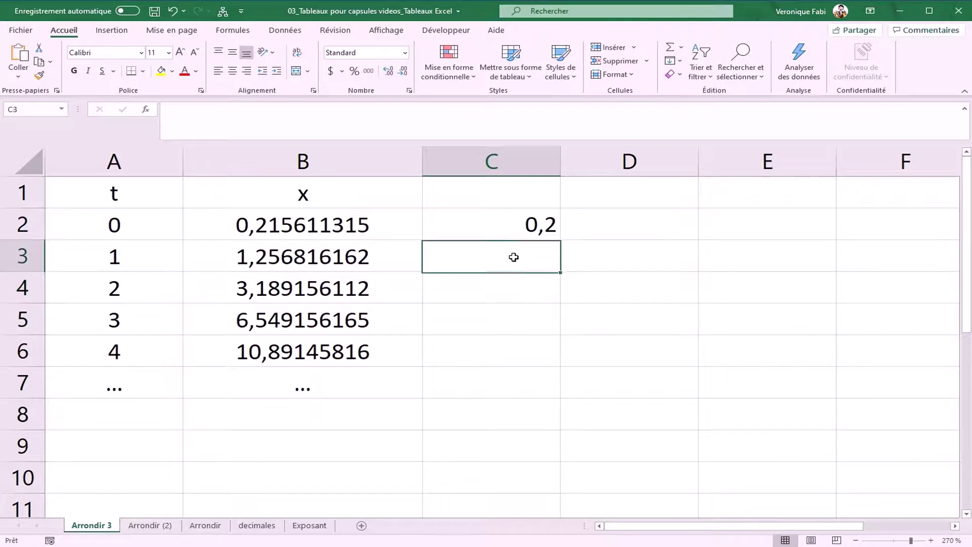
- Fill the ARRONDI formula from cell C2 down through C6
{"action": "left_click", "coordinate": [546, 223]}
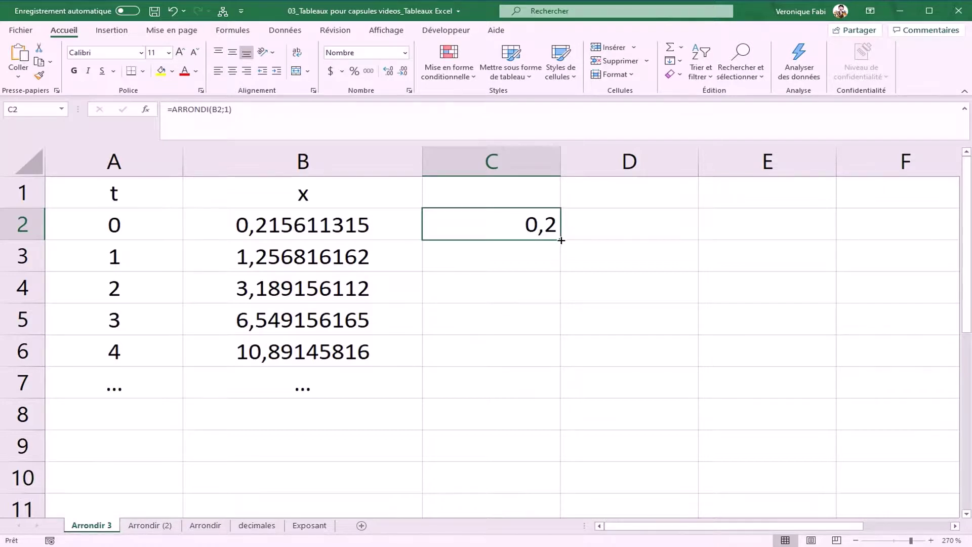
{"action": "left_click_drag", "start_coordinate": [561, 240], "coordinate": [558, 367]}
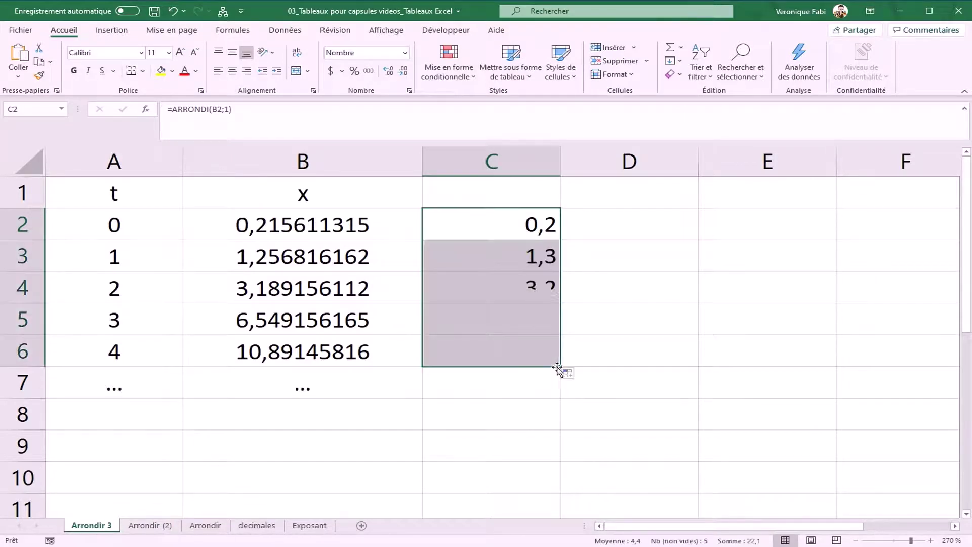
{"action": "left_click", "coordinate": [667, 250]}
- Examine the copied ARRONDI formulas in cells C3 to C6 and compare their references with the formula in C2
{"action": "left_click", "coordinate": [541, 263]}
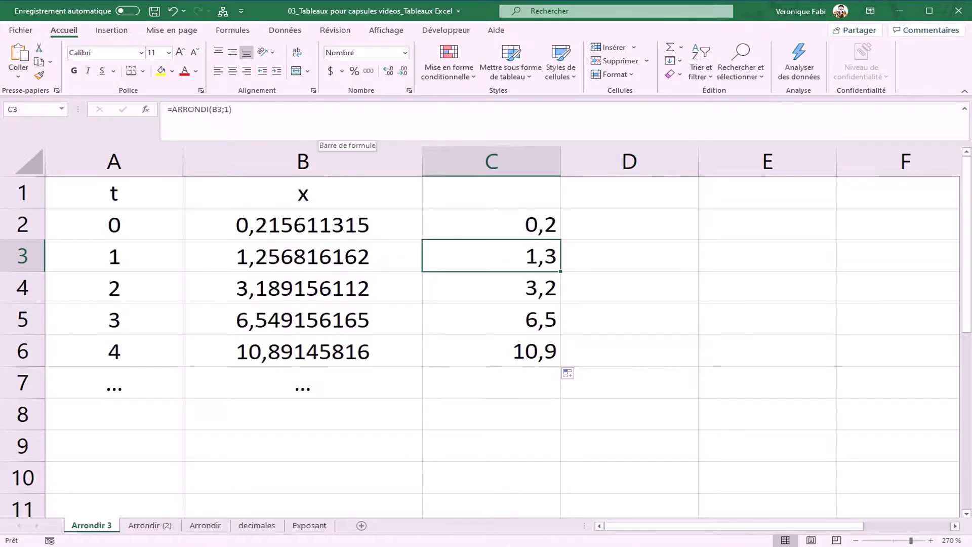
{"action": "left_click", "coordinate": [320, 131]}
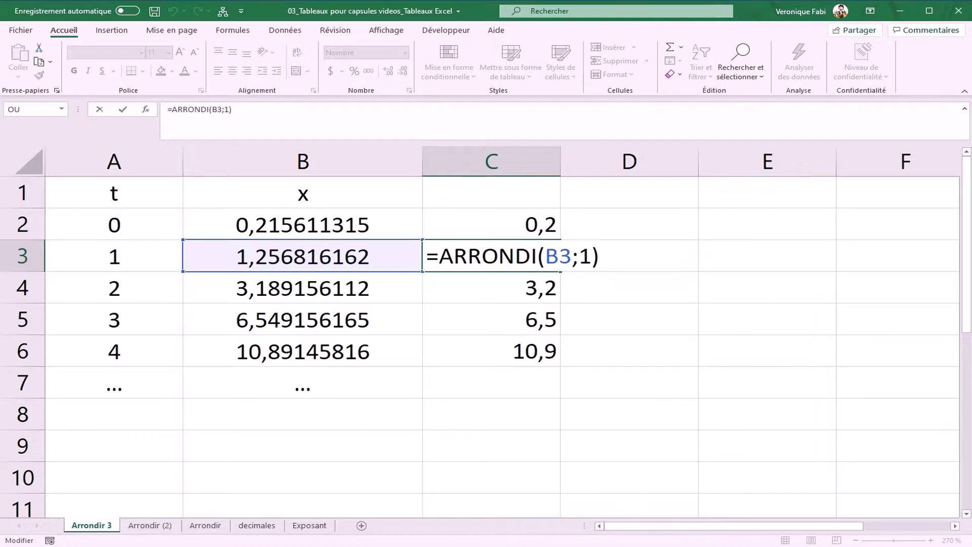
{"action": "key", "text": "Return"}
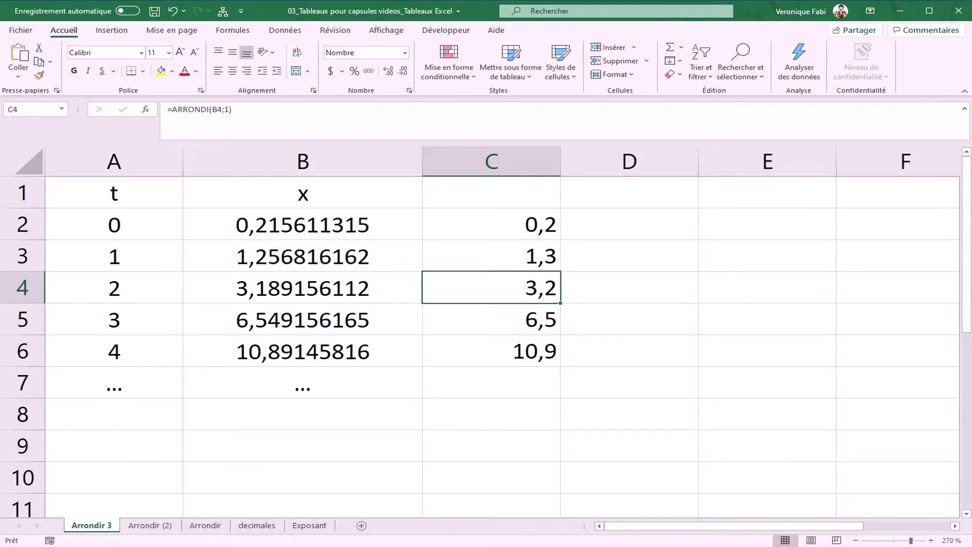
{"action": "key", "text": "F2"}
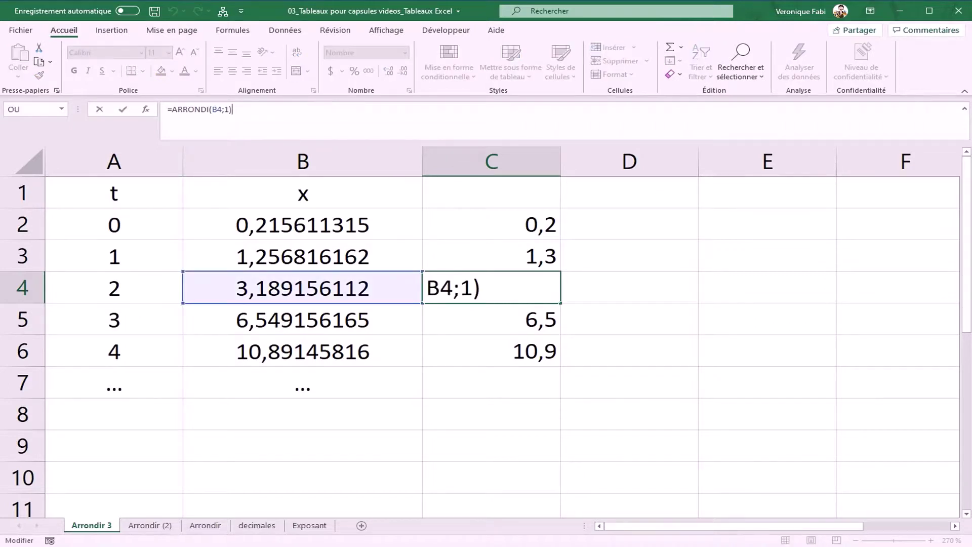
{"action": "key", "text": "Left"}
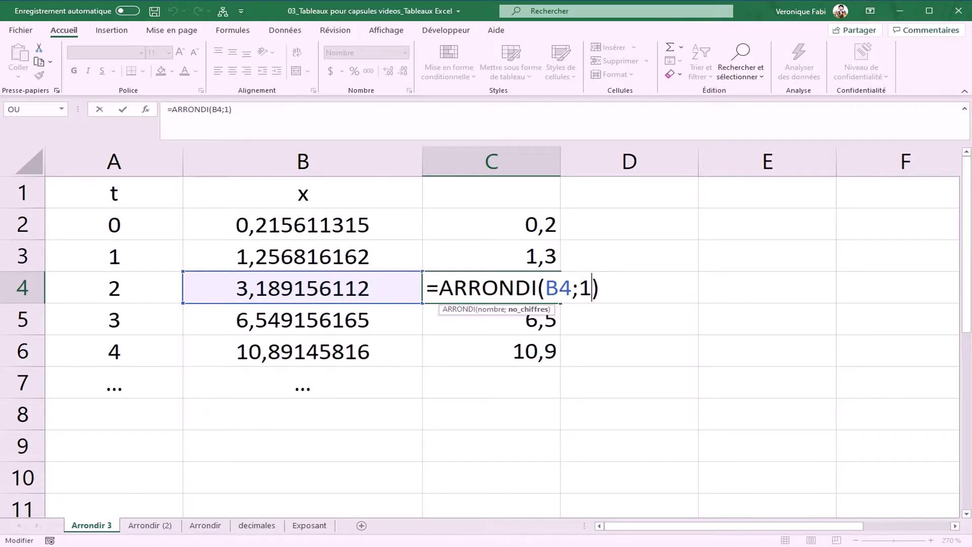
{"action": "key", "text": "Return"}
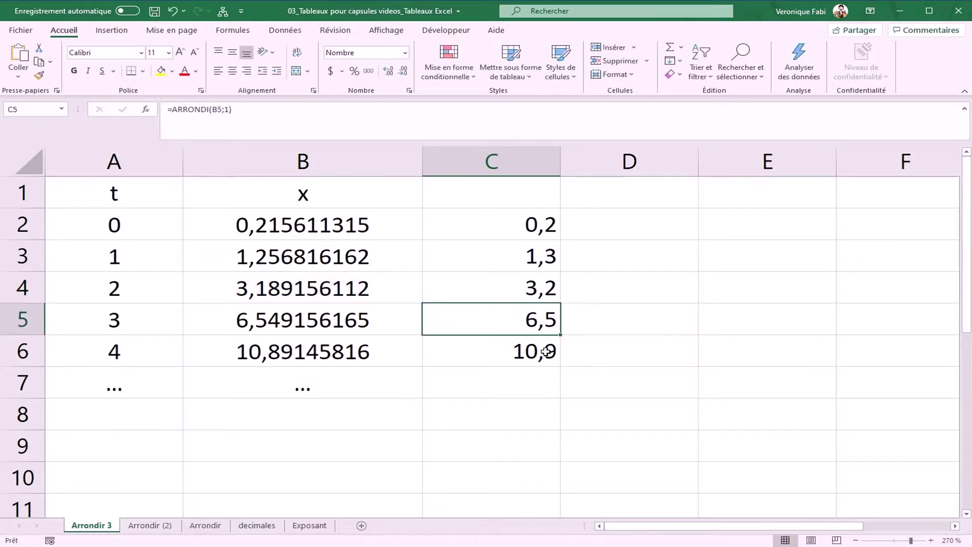
{"action": "left_click", "coordinate": [534, 356]}
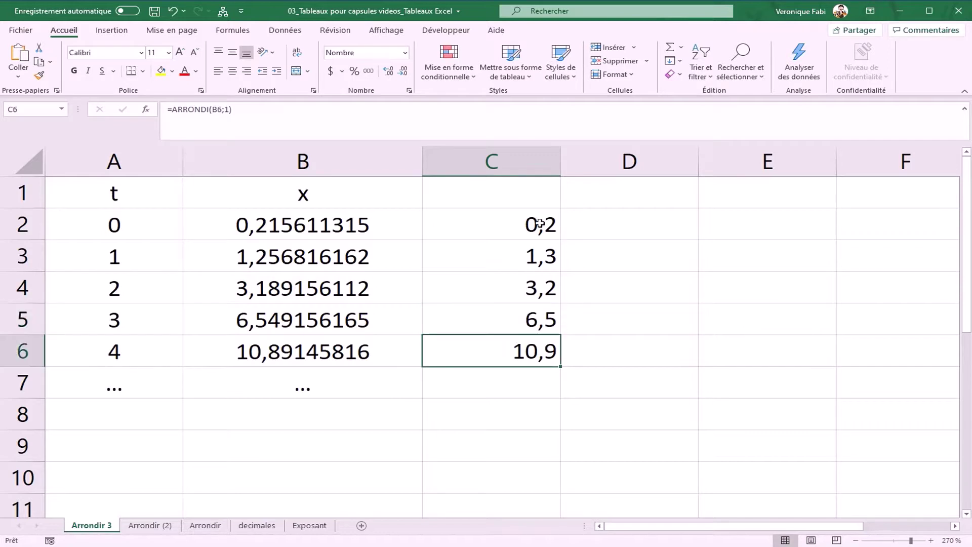
{"action": "left_click", "coordinate": [655, 359]}
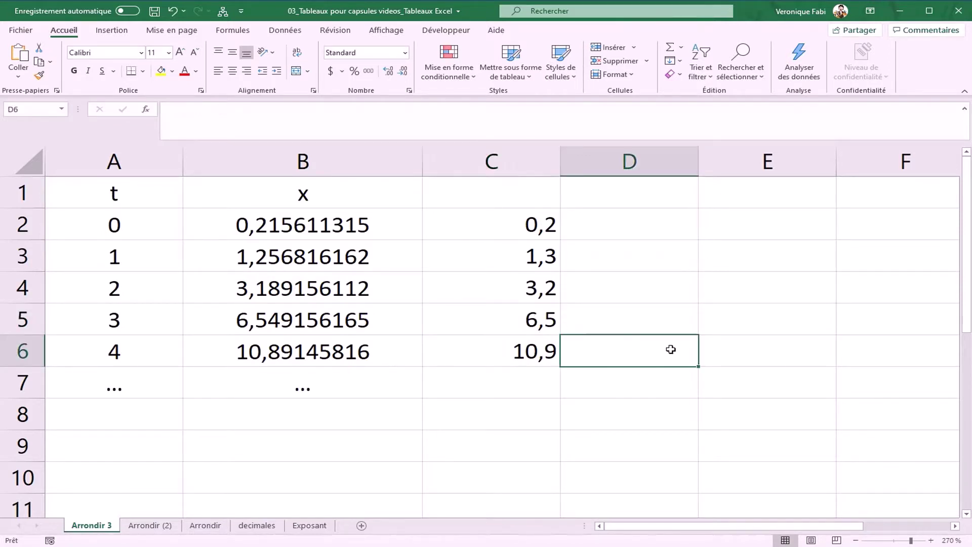
{"action": "left_click", "coordinate": [531, 232]}
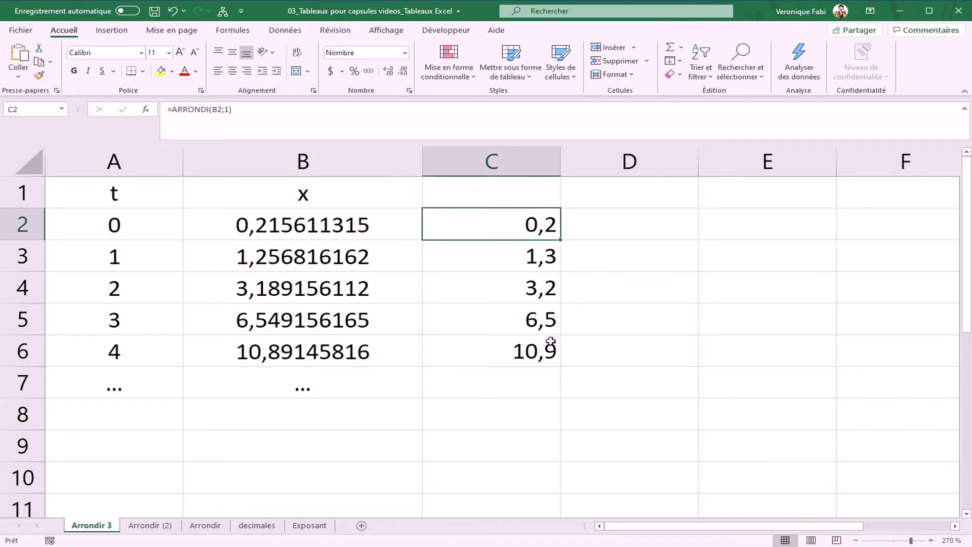
{"action": "left_click", "coordinate": [612, 330]}
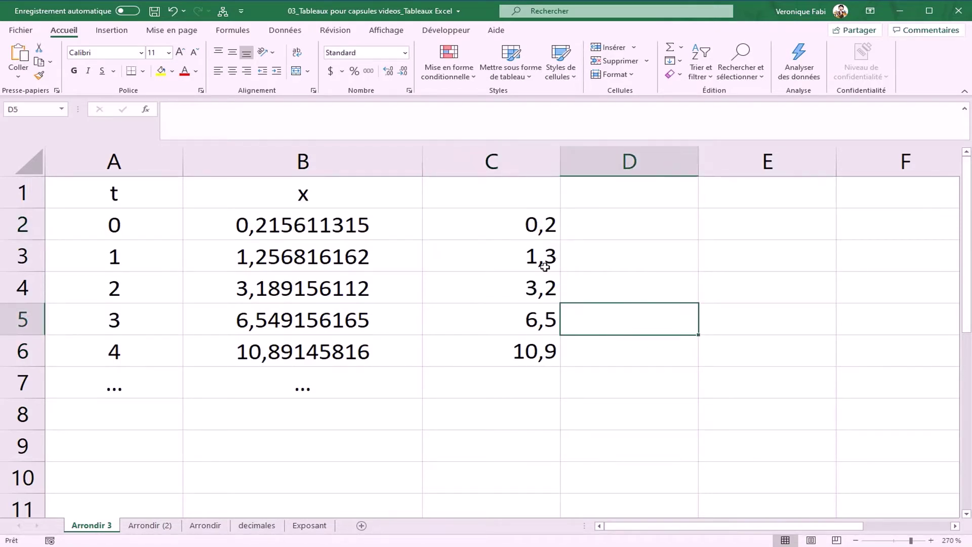
{"action": "left_click", "coordinate": [539, 221]}
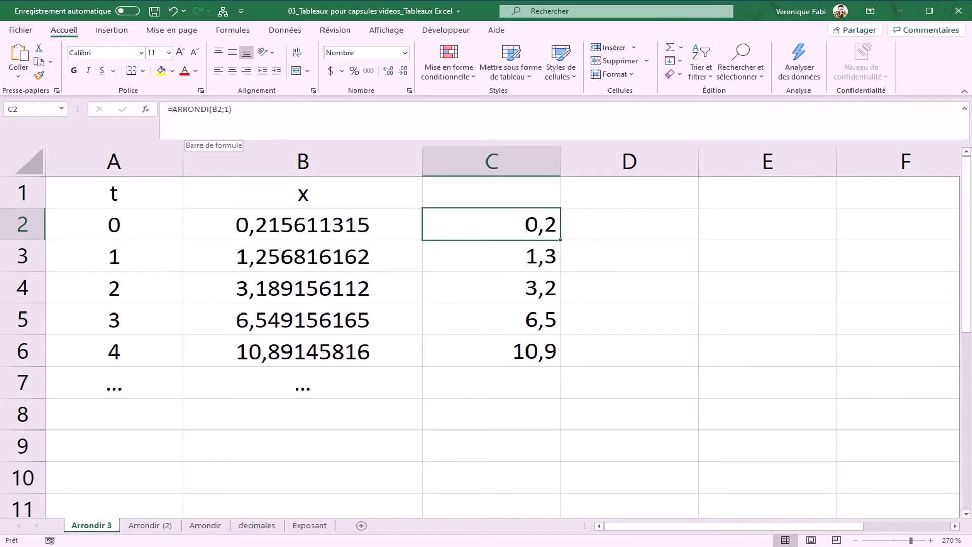